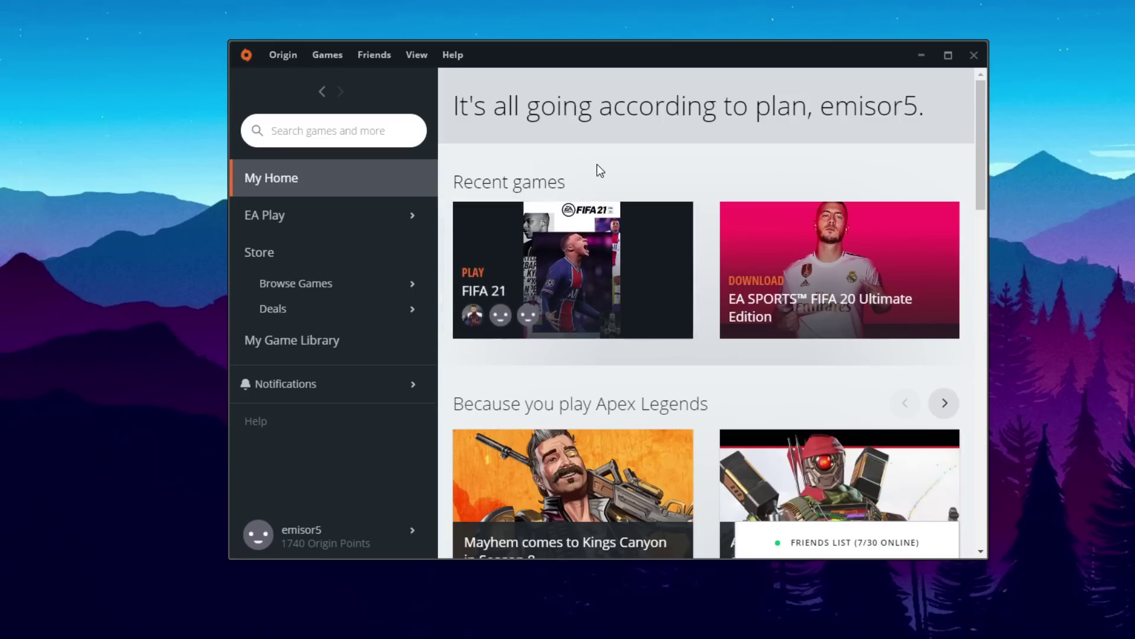
Step: Show My Game Library and bring up the FIFA 20 Demo game options
left_click(299, 346)
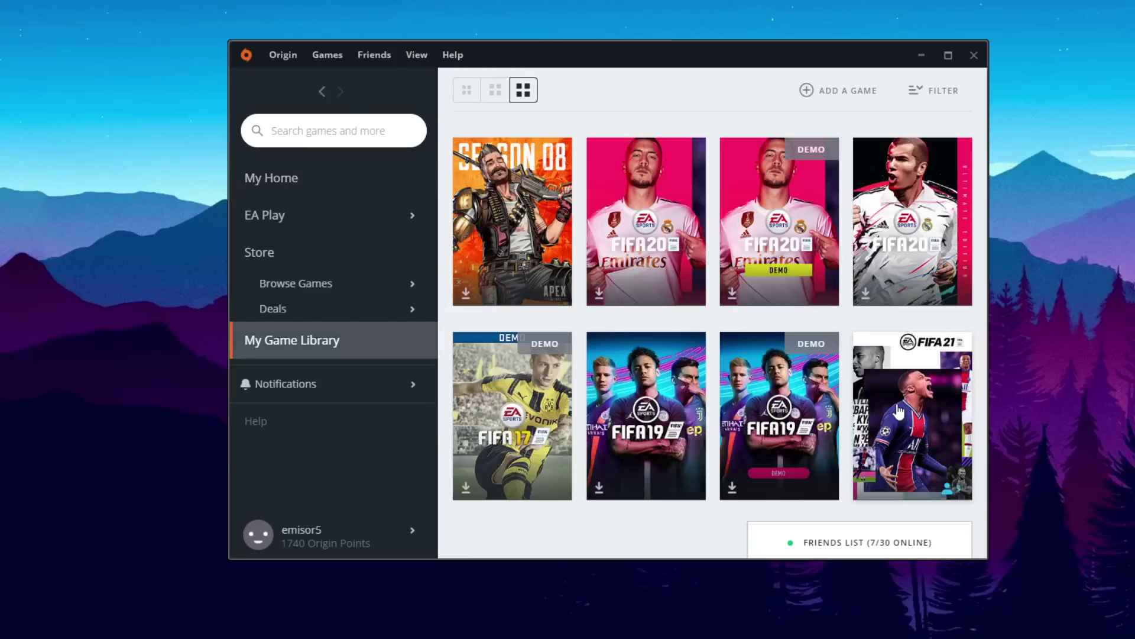
right_click(752, 144)
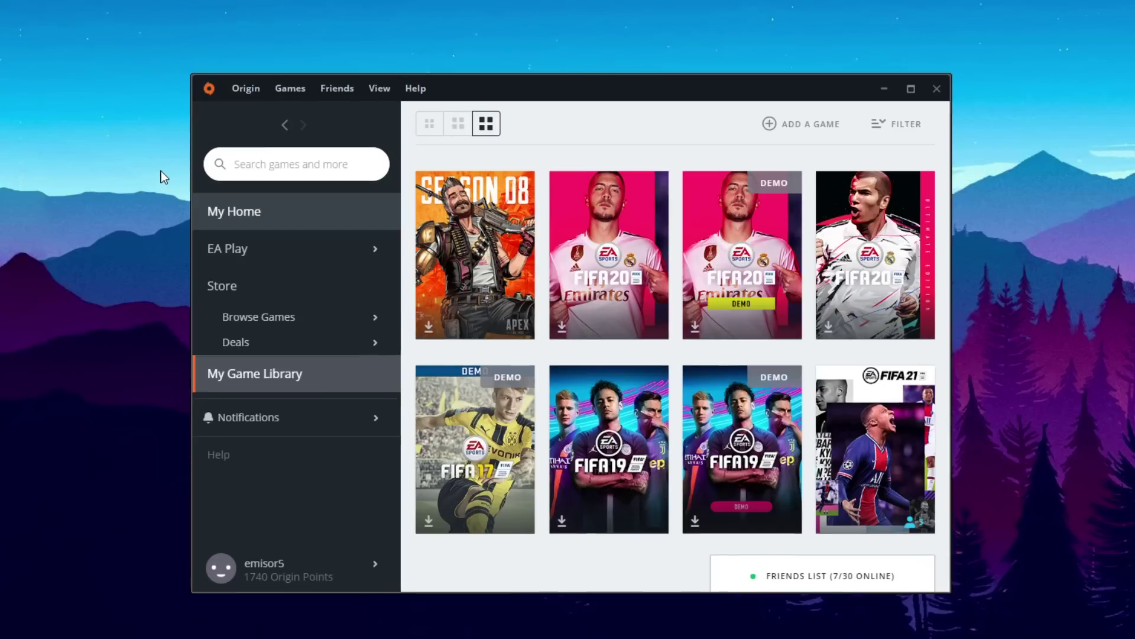
Step: Check the Origin menu commands, then bring up the taskbar context menu
left_click(247, 91)
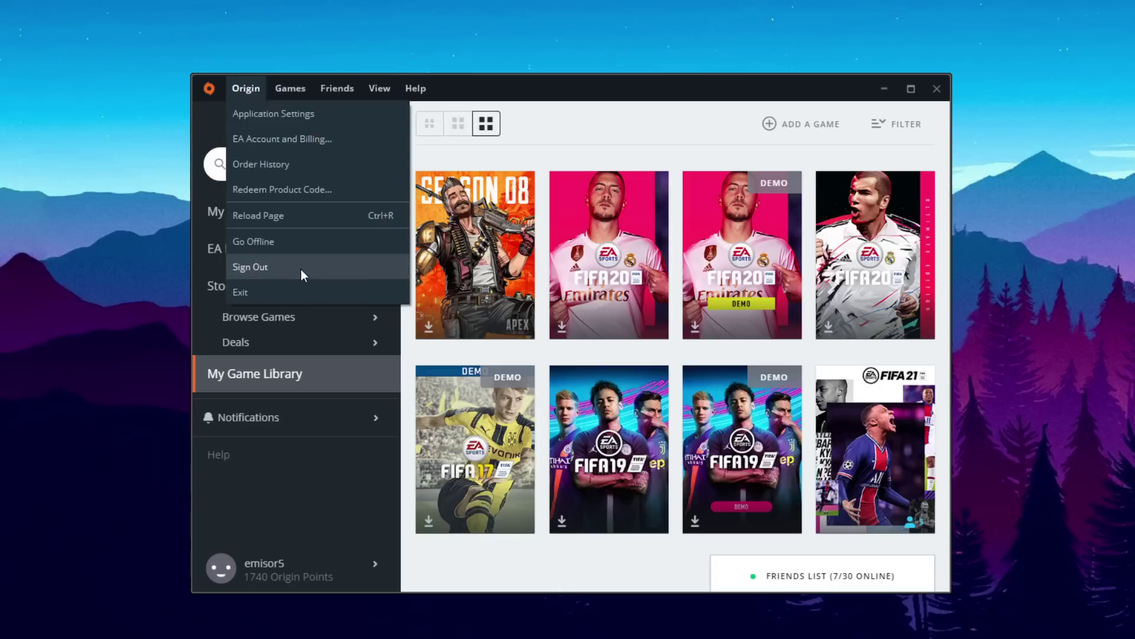
left_click(249, 88)
left_click(249, 88)
left_click(530, 560)
right_click(828, 638)
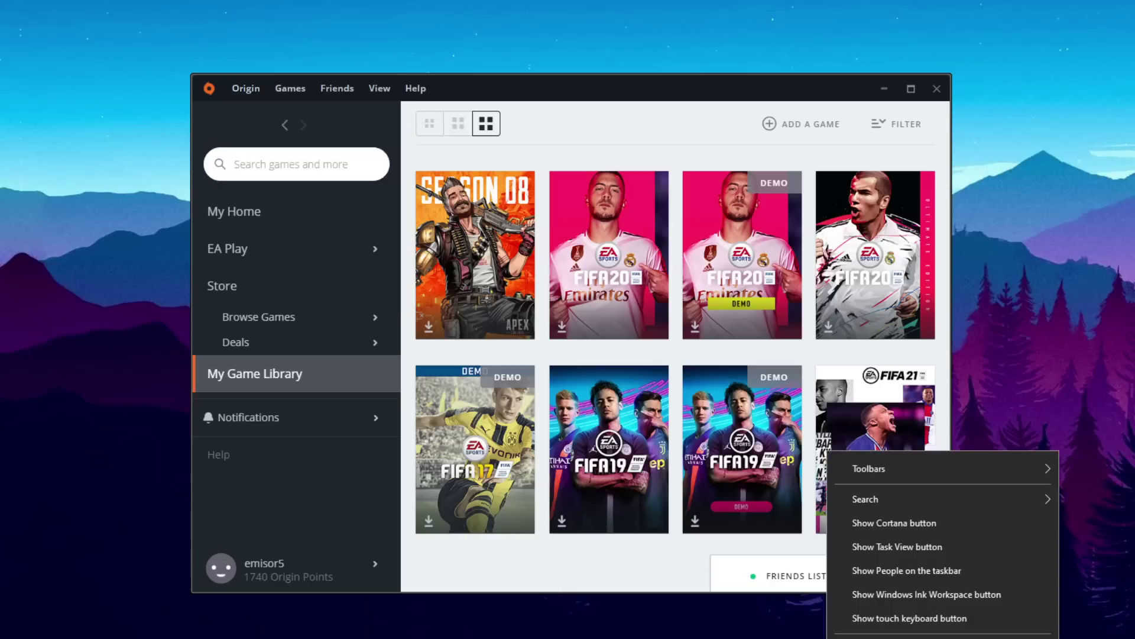
Step: Start Task Manager and select the Origin (32 bit) process to end it
left_click(863, 637)
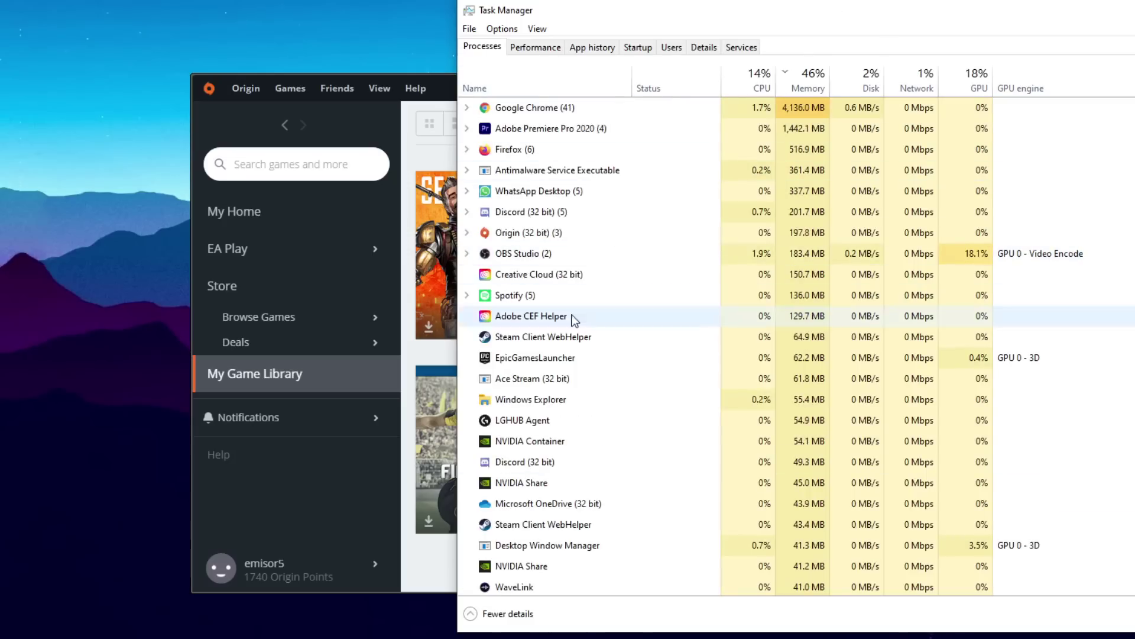
left_click(532, 232)
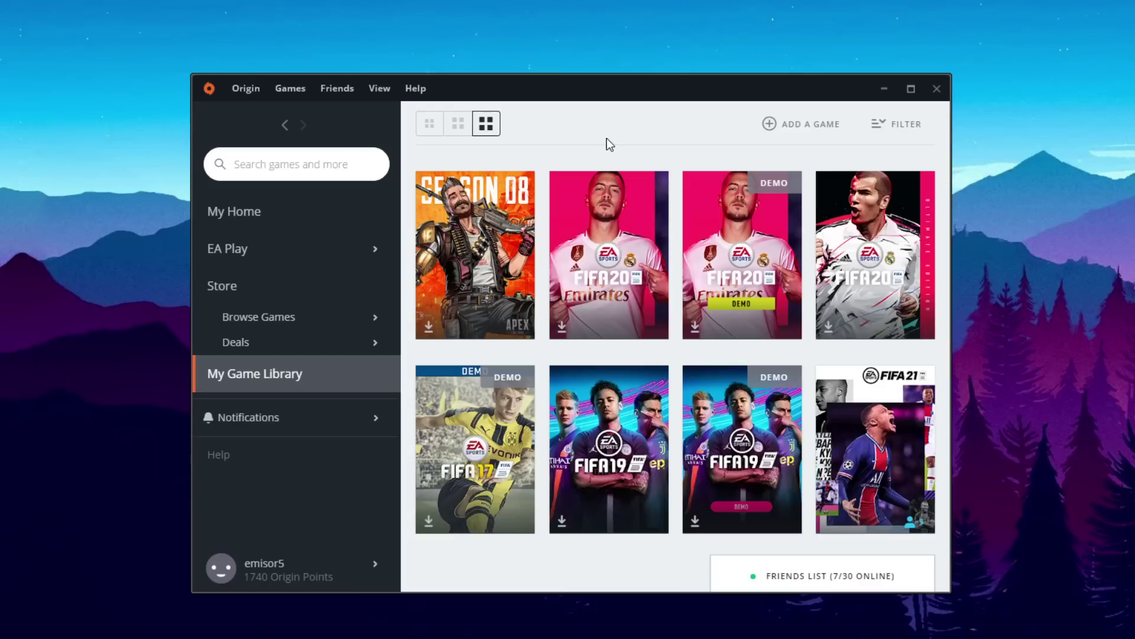
Step: In a new File Explorer window, go to %programdata% and open its Origin folder
key("super+e")
left_click(338, 143)
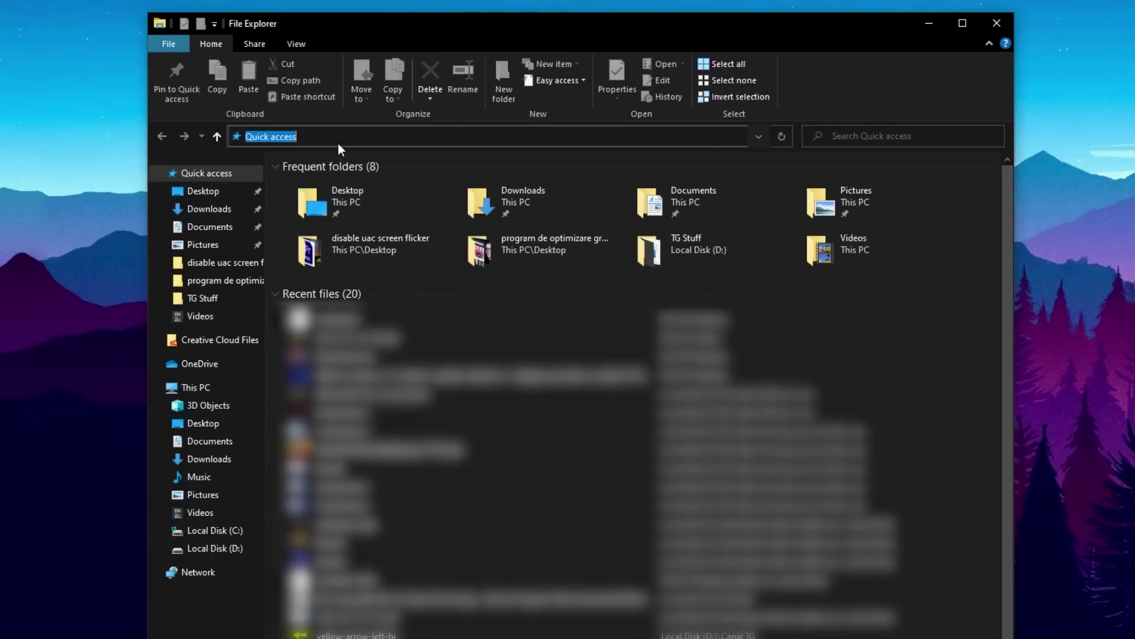
type("%programdata%")
key("Return")
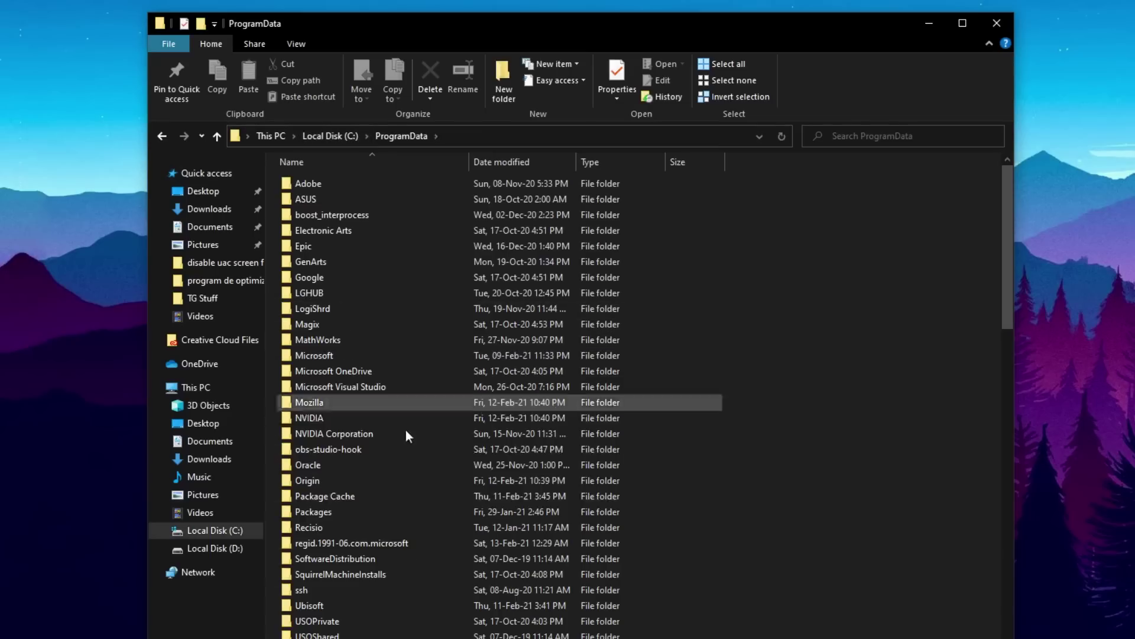
double_click(386, 486)
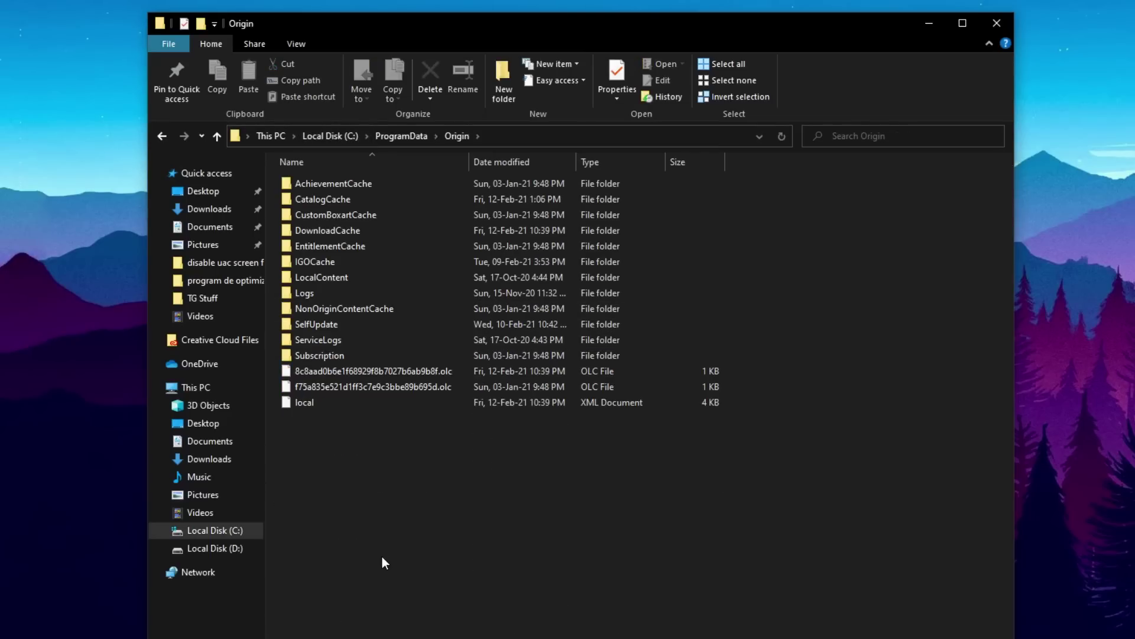
Step: Select the Origin folder's items, leaving out LocalContent
key("ctrl+a")
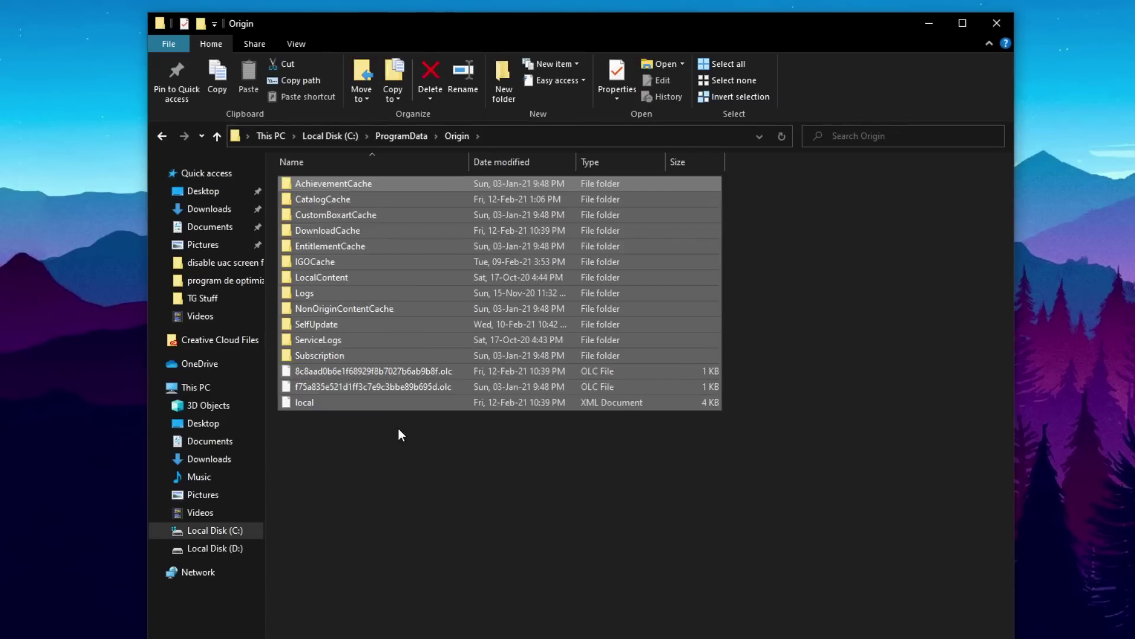
left_click(398, 431)
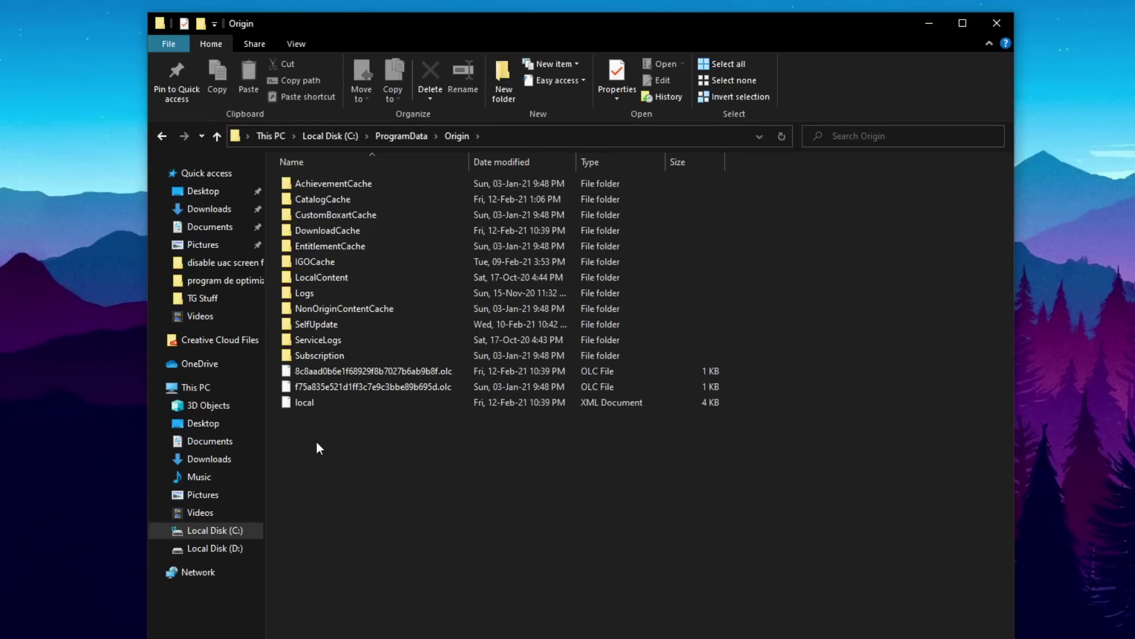
left_click_drag(297, 432, 378, 180)
left_click(340, 417)
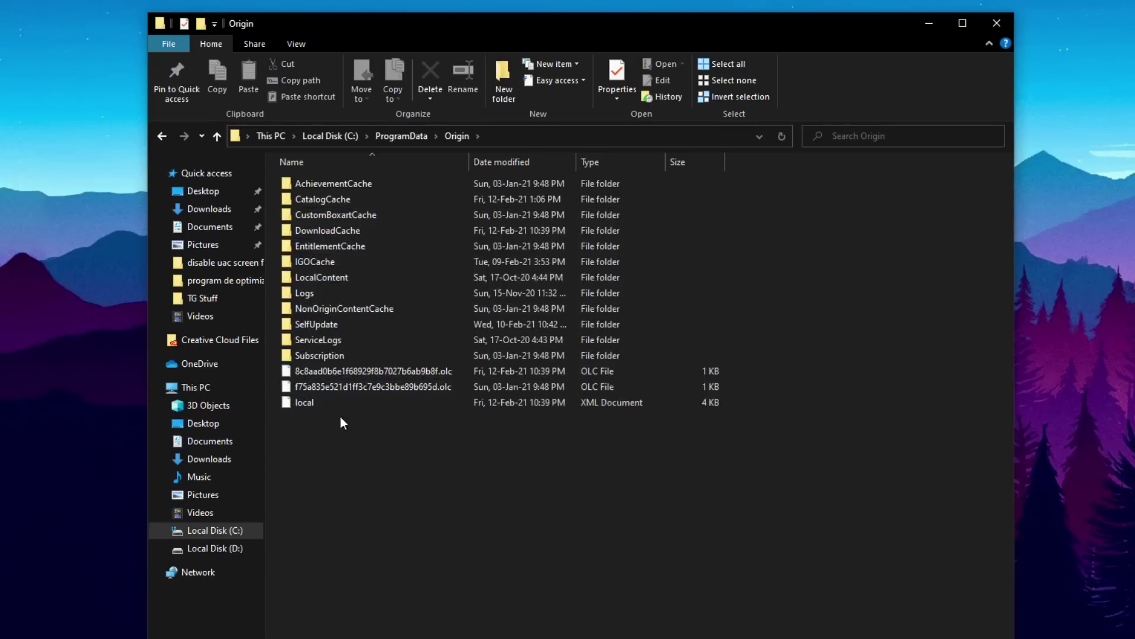
left_click(322, 279)
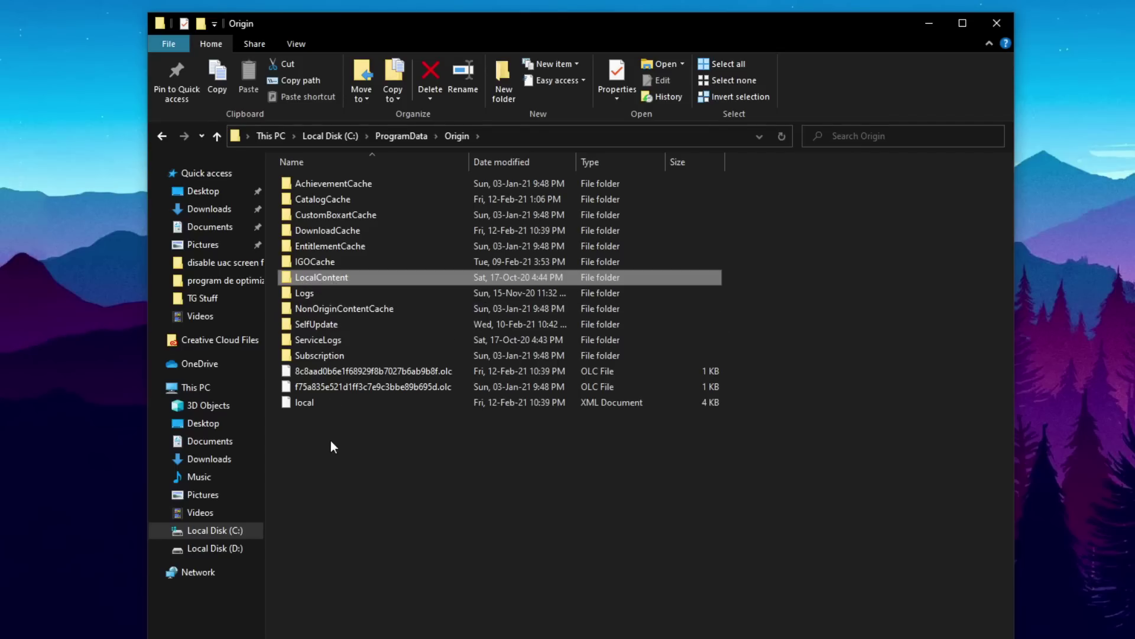
left_click_drag(331, 442, 325, 292)
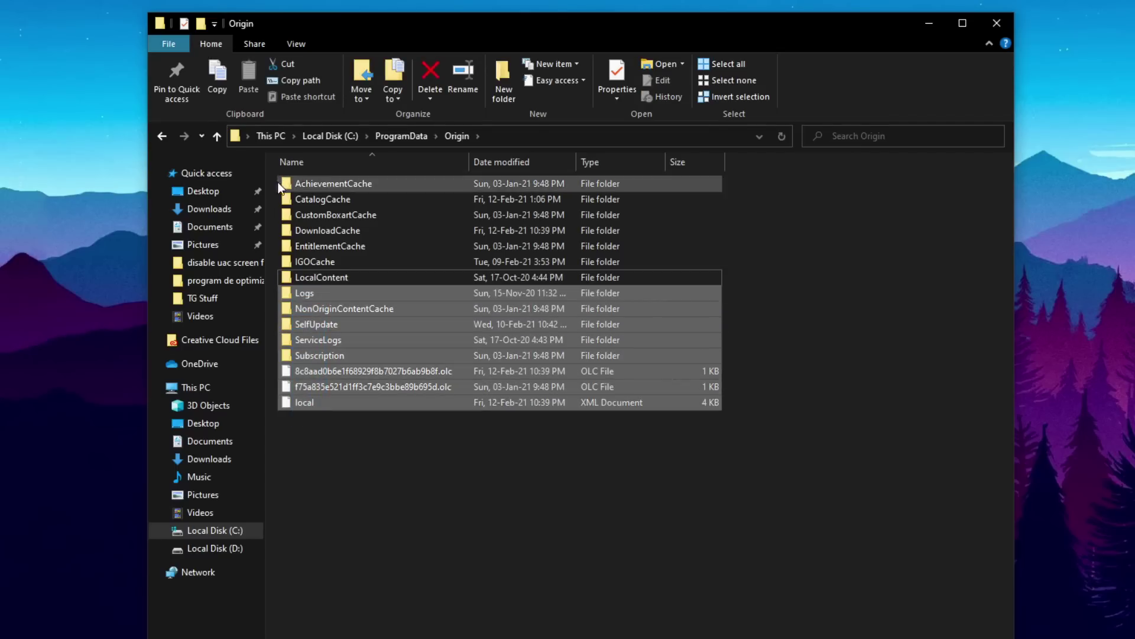
left_click_drag(320, 174, 350, 292)
left_click(314, 275)
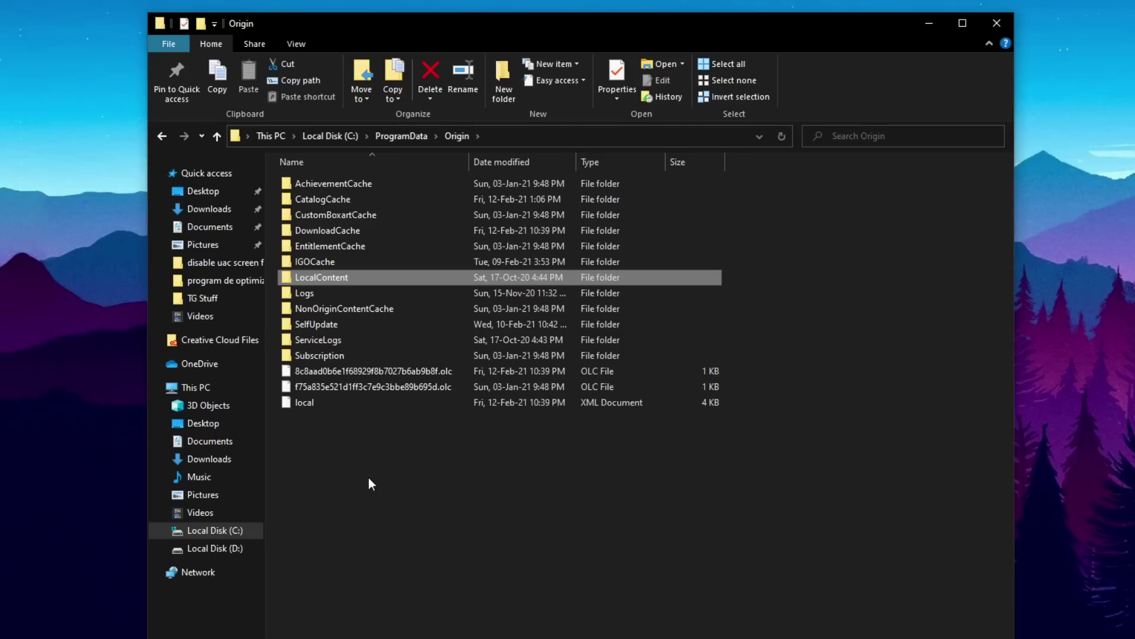
left_click(335, 291, "ctrl")
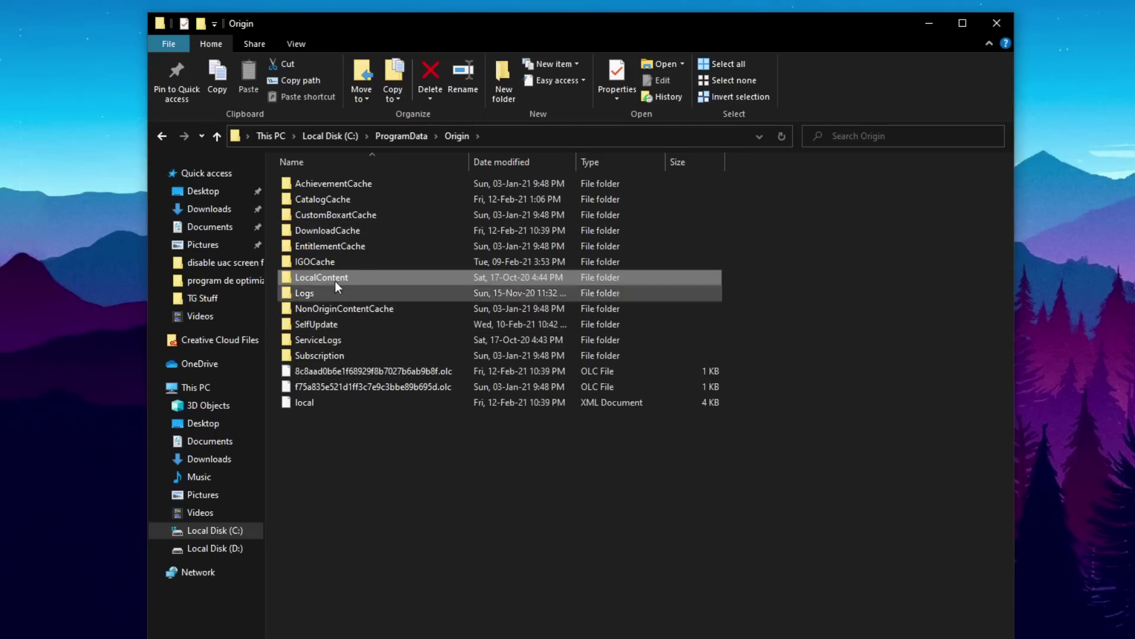
Step: Go to %appdata% and open the Origin folder in Roaming
left_click(520, 136)
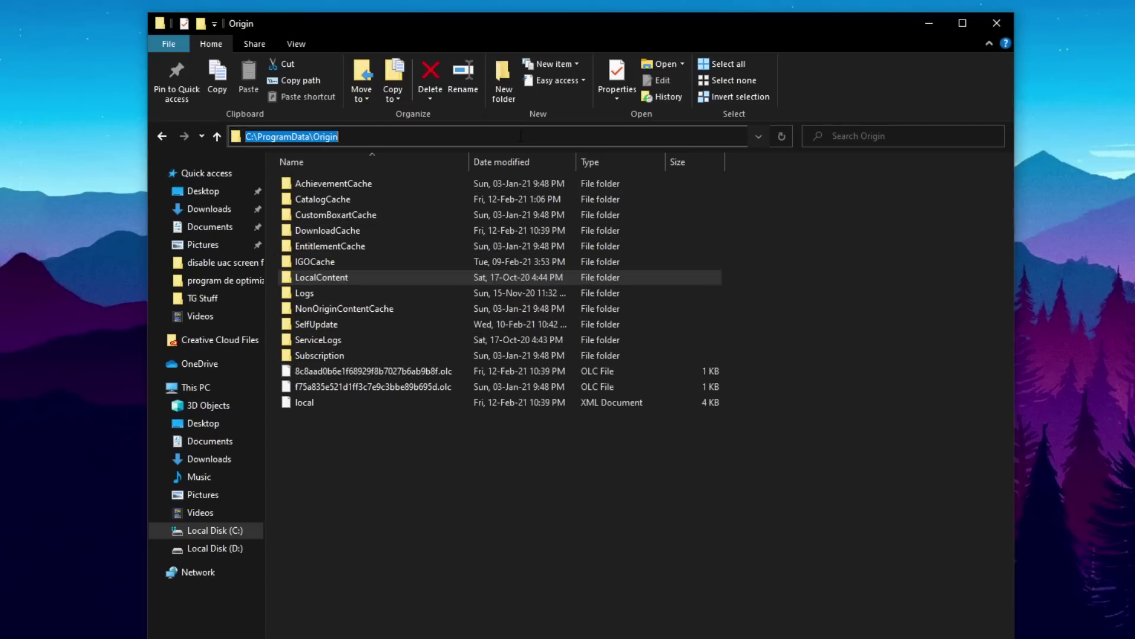
type("%")
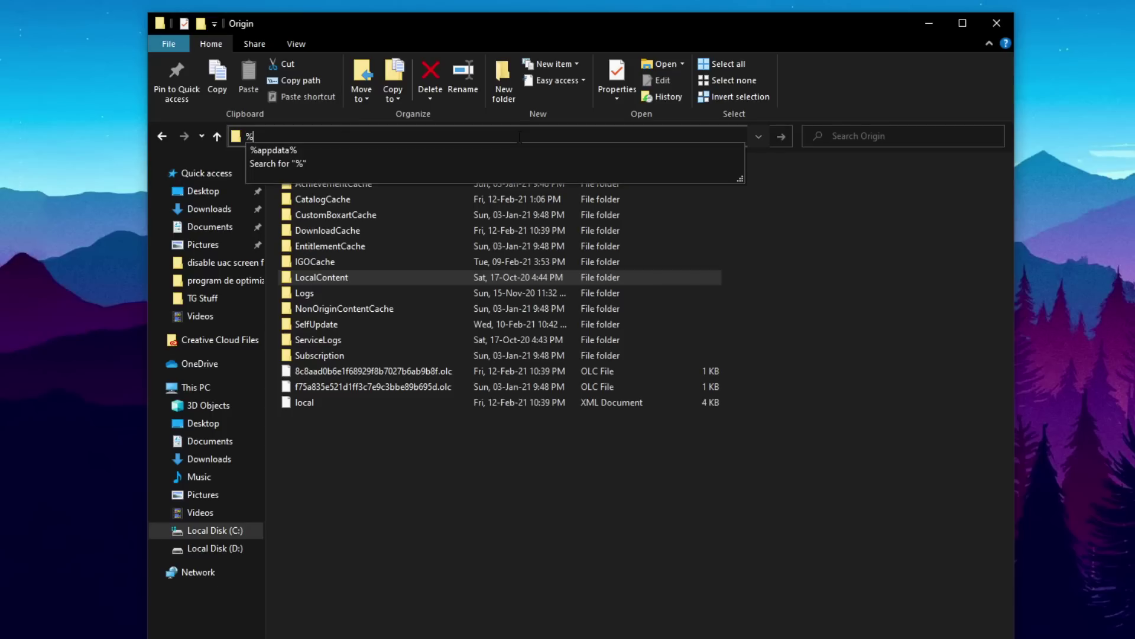
type("appdata%")
key("Return")
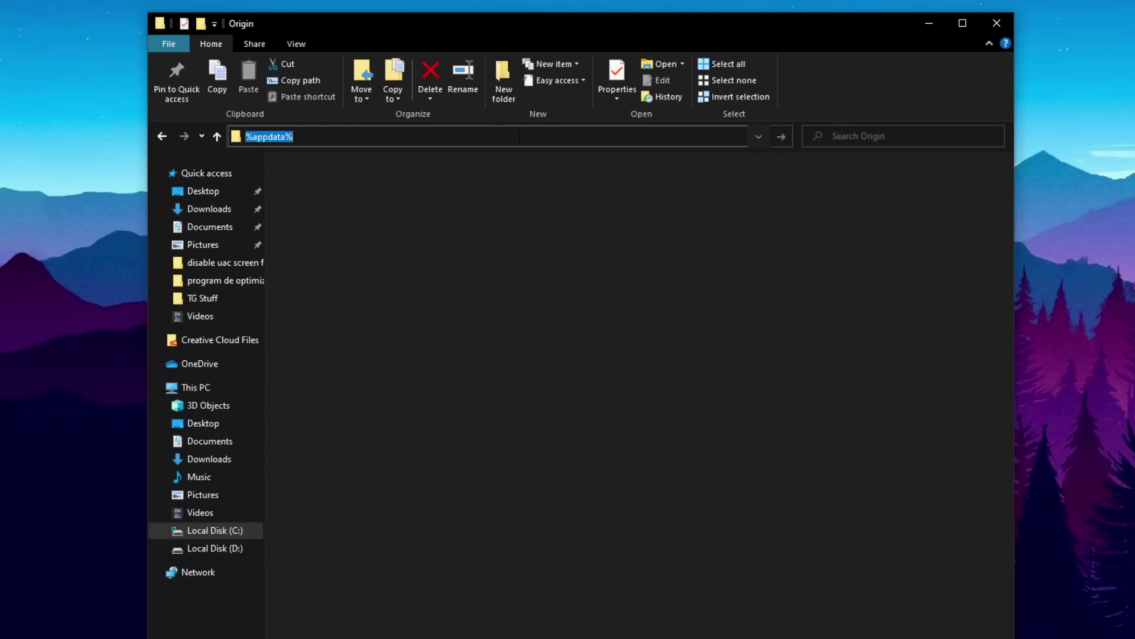
scroll(502, 314, "down", 3)
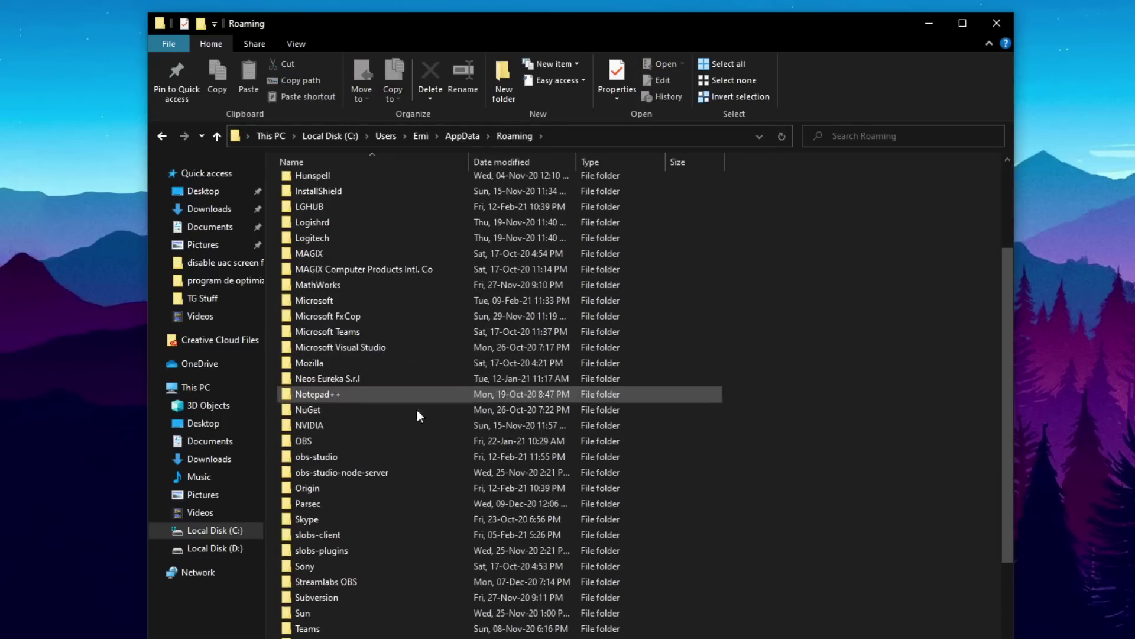
left_click(313, 491)
double_click(313, 491)
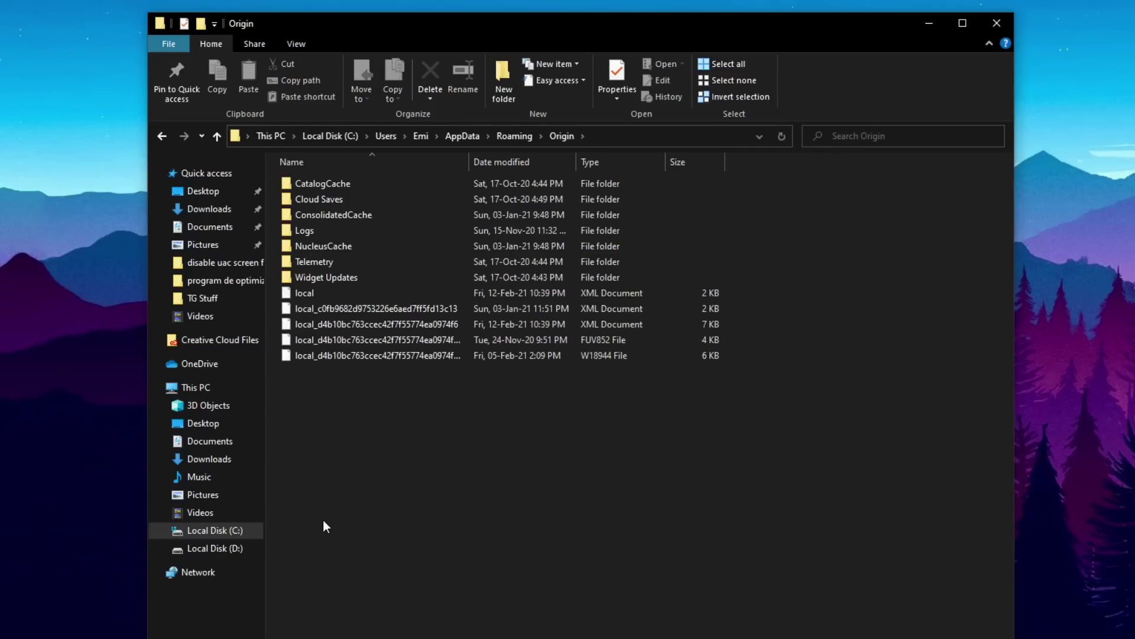
Step: Select the contents of the Roaming Origin folder
left_click_drag(336, 395, 430, 162)
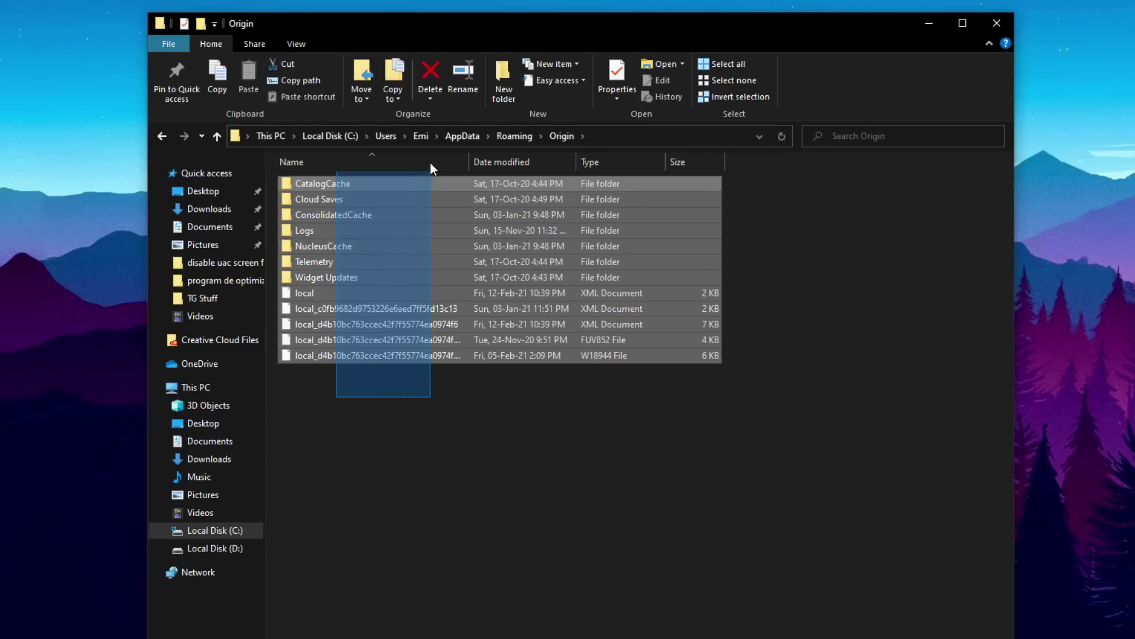
left_click(361, 441)
left_click_drag(336, 437, 406, 400)
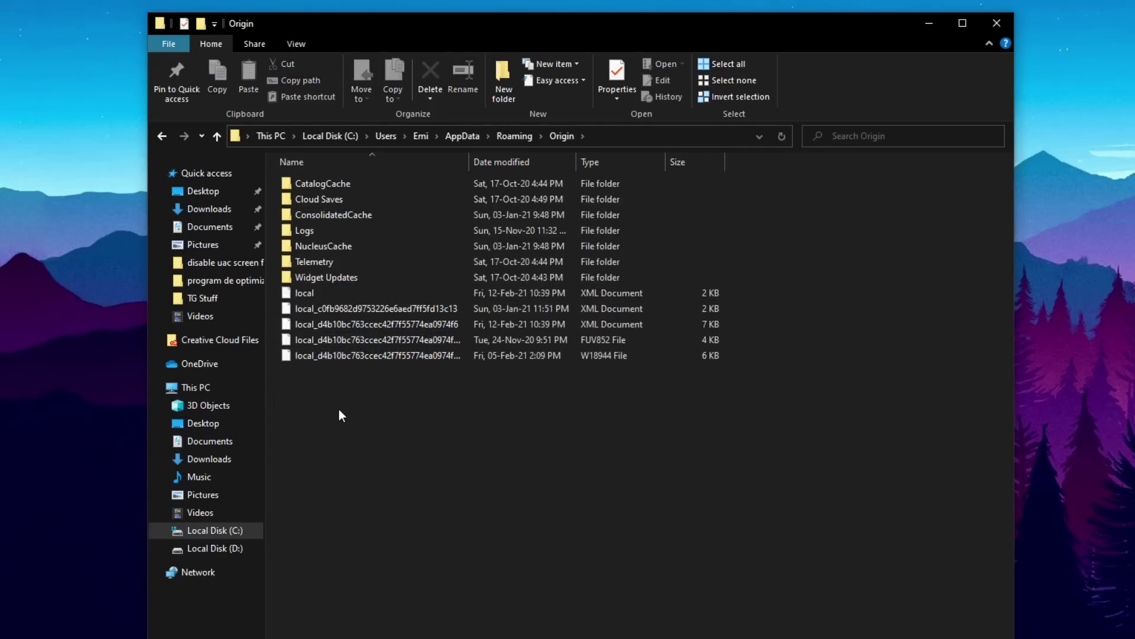